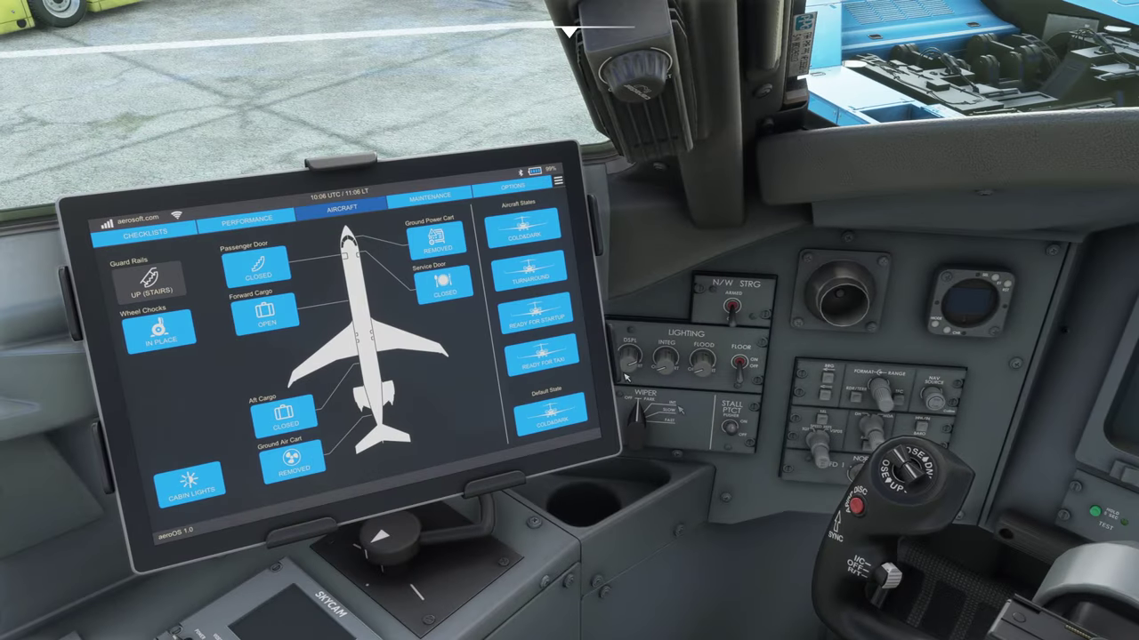
# Step: Open the Throttle Calibration window from the tablet's aircraft options
pyautogui.click(512, 187)
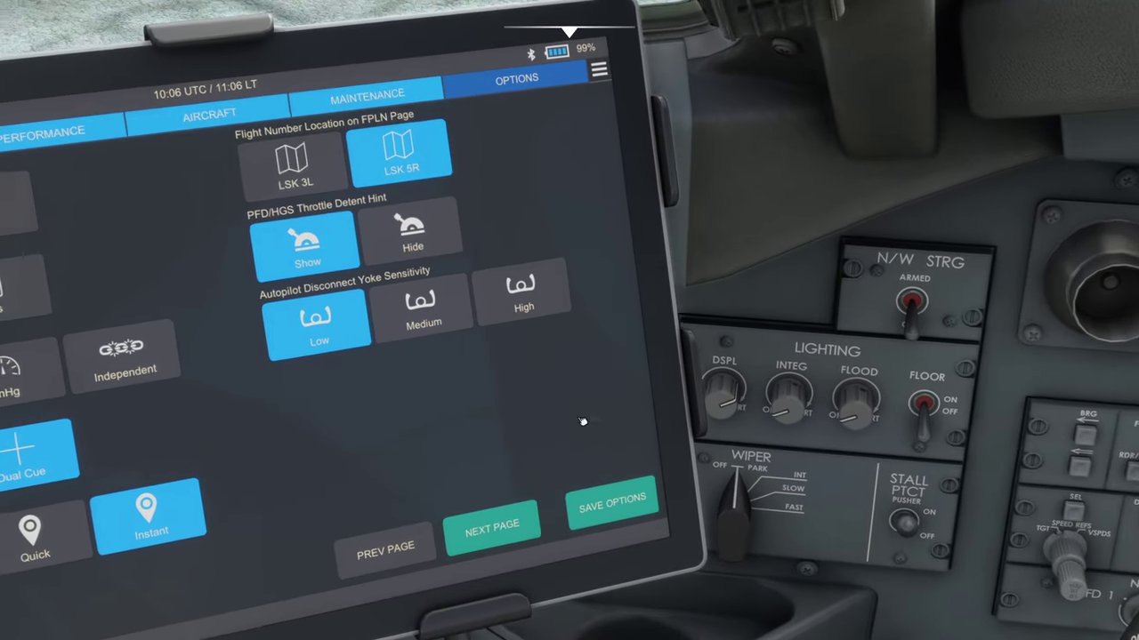
pyautogui.click(504, 437)
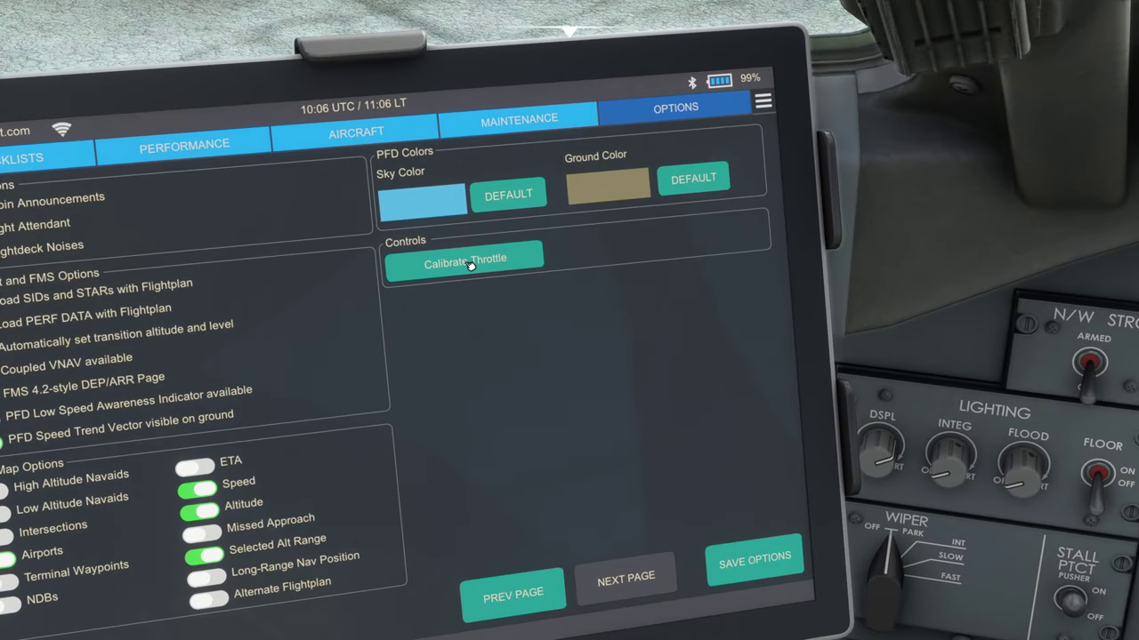
pyautogui.click(470, 263)
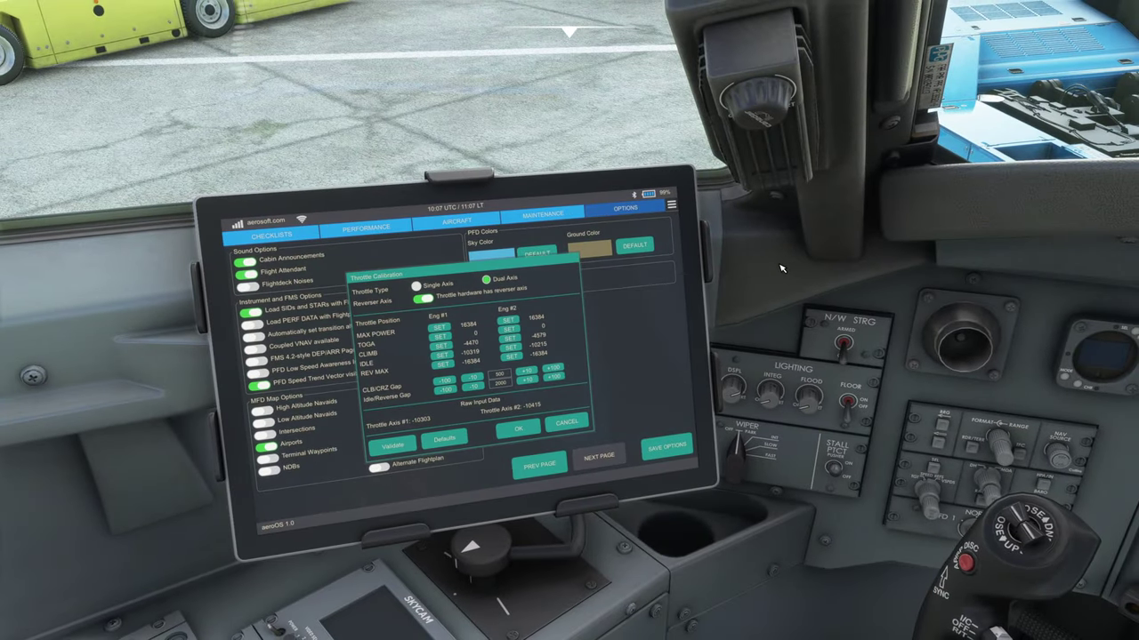
# Step: Open the simulator's control settings and show the bindings of the TCA Q-ENG 1&2 throttle quadrant
pyautogui.press('Escape')
pyautogui.click(781, 269)
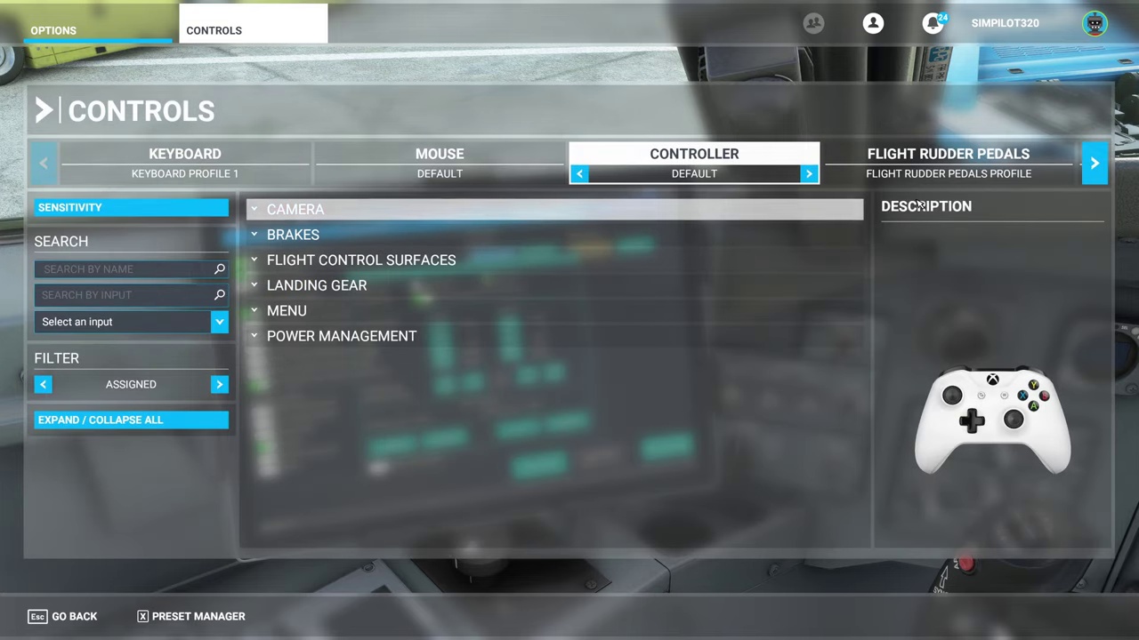
pyautogui.click(1094, 162)
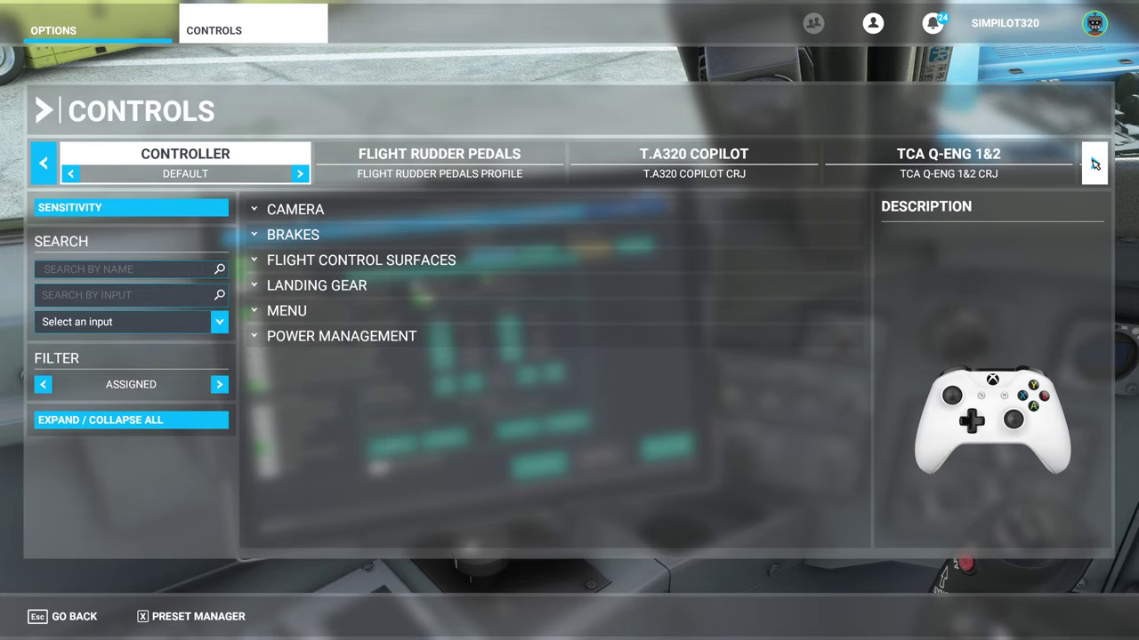
pyautogui.click(956, 161)
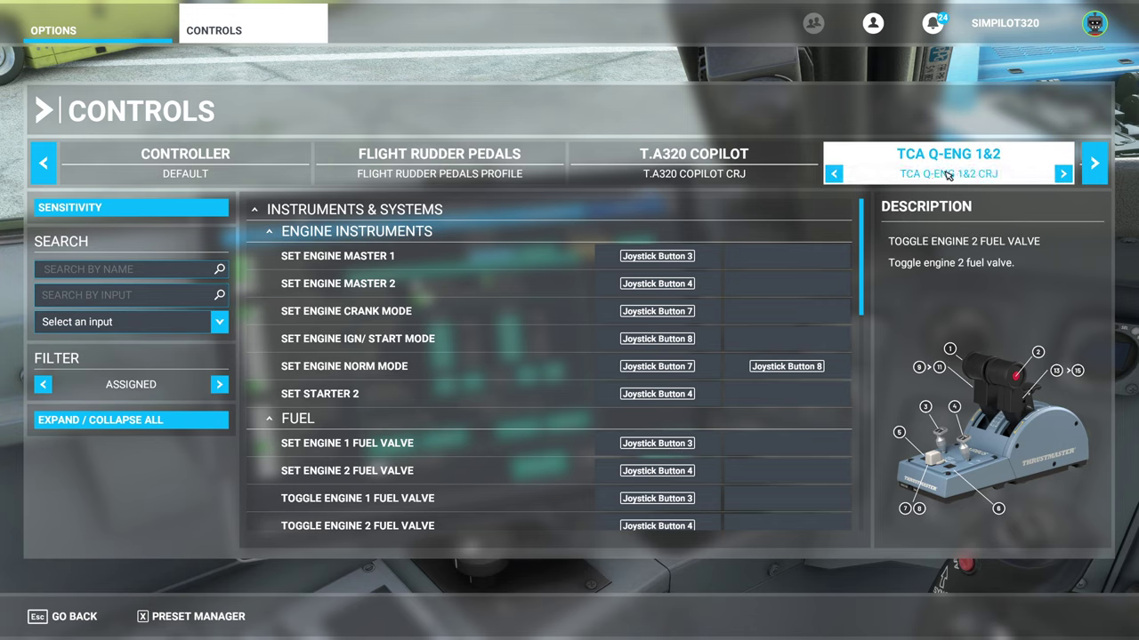
# Step: Look through the throttle quadrant's other input profiles and return to TCA Q-ENG 1&2 CRJ
pyautogui.click(835, 174)
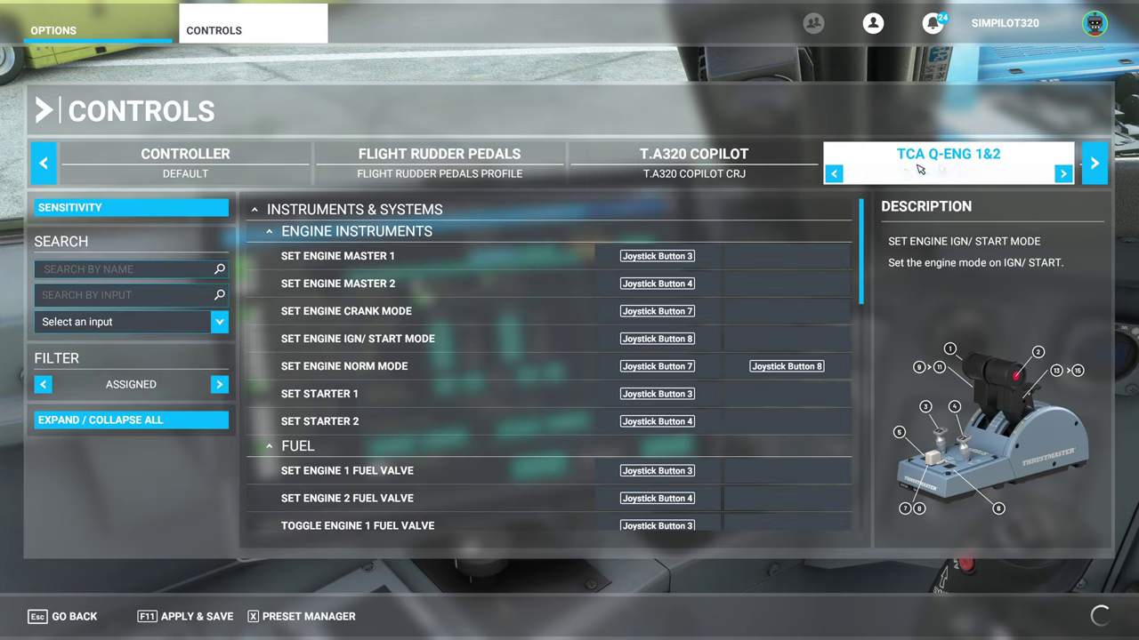
pyautogui.click(833, 174)
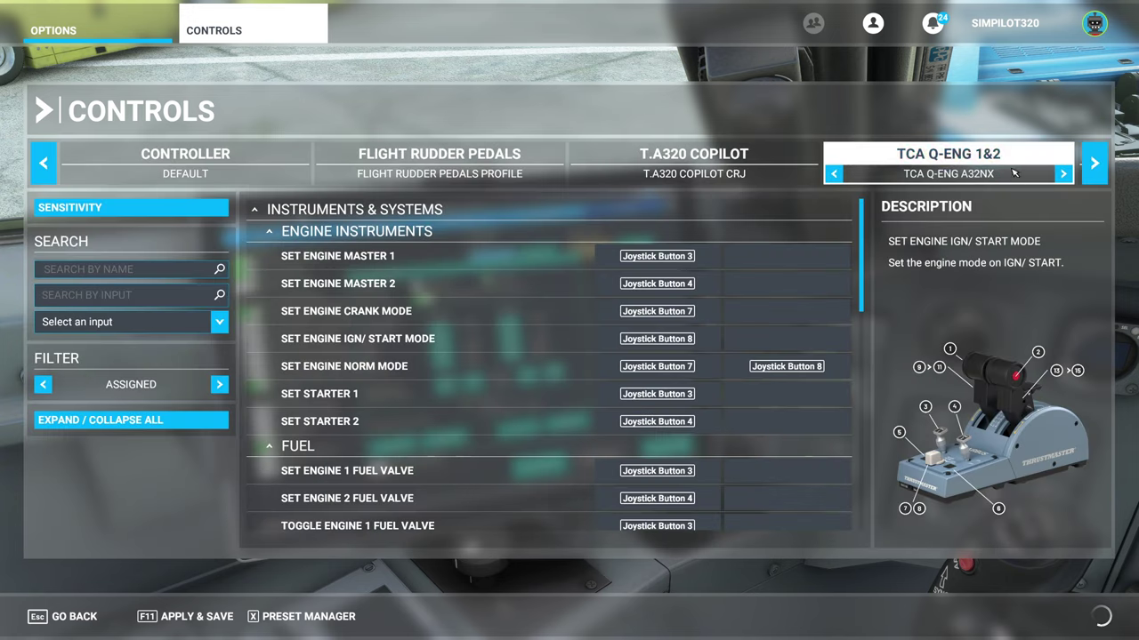
pyautogui.click(1063, 174)
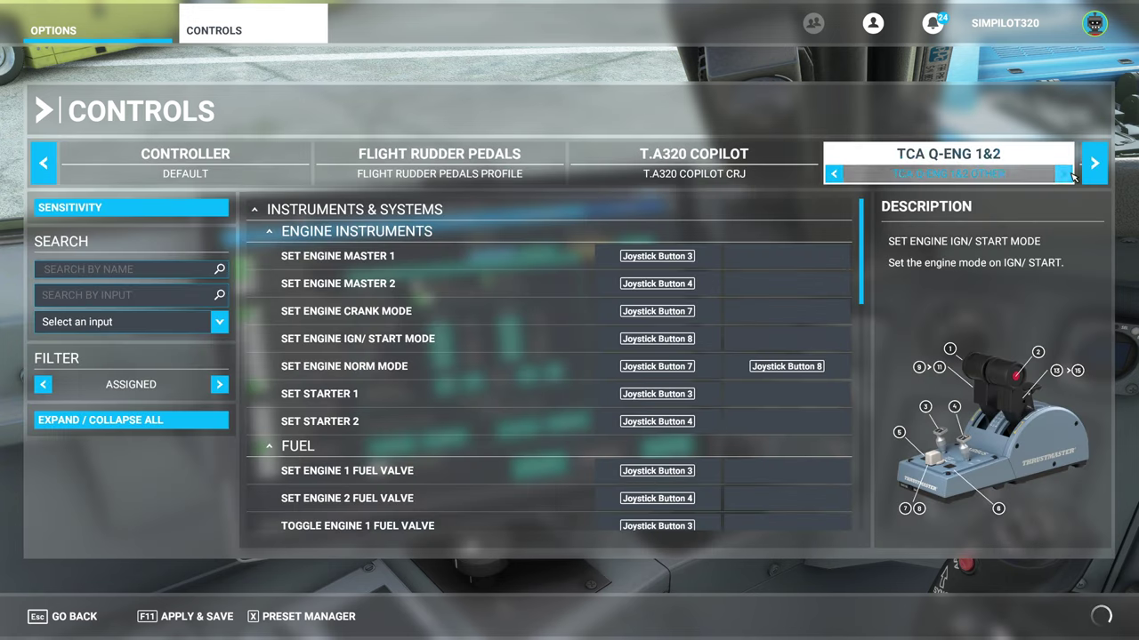
pyautogui.click(1063, 174)
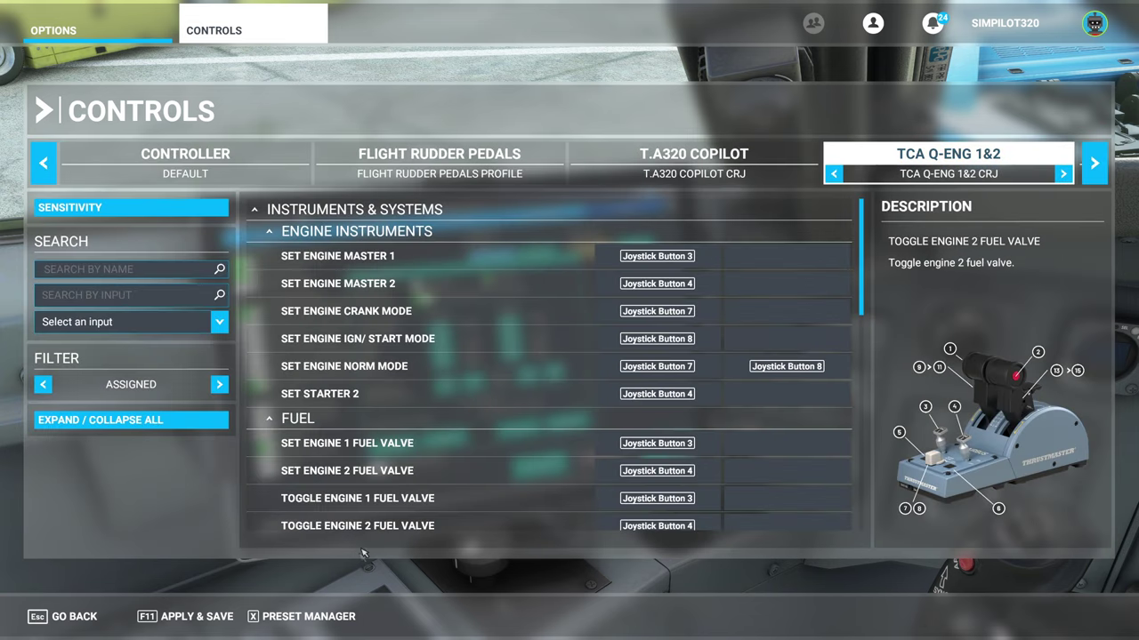
pyautogui.click(302, 617)
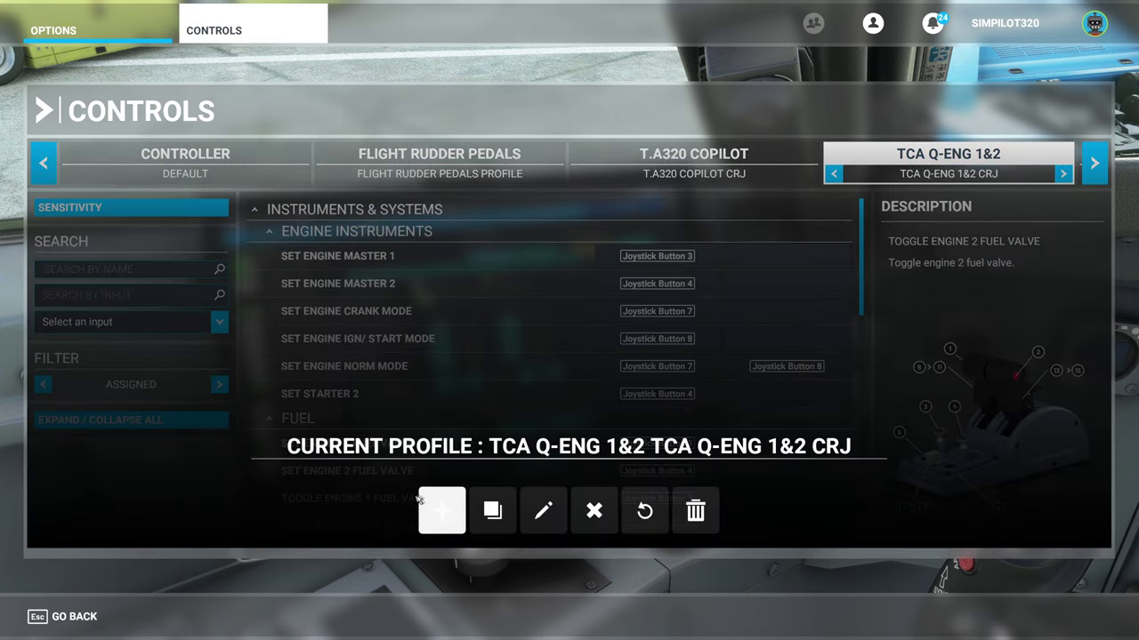
pyautogui.click(494, 509)
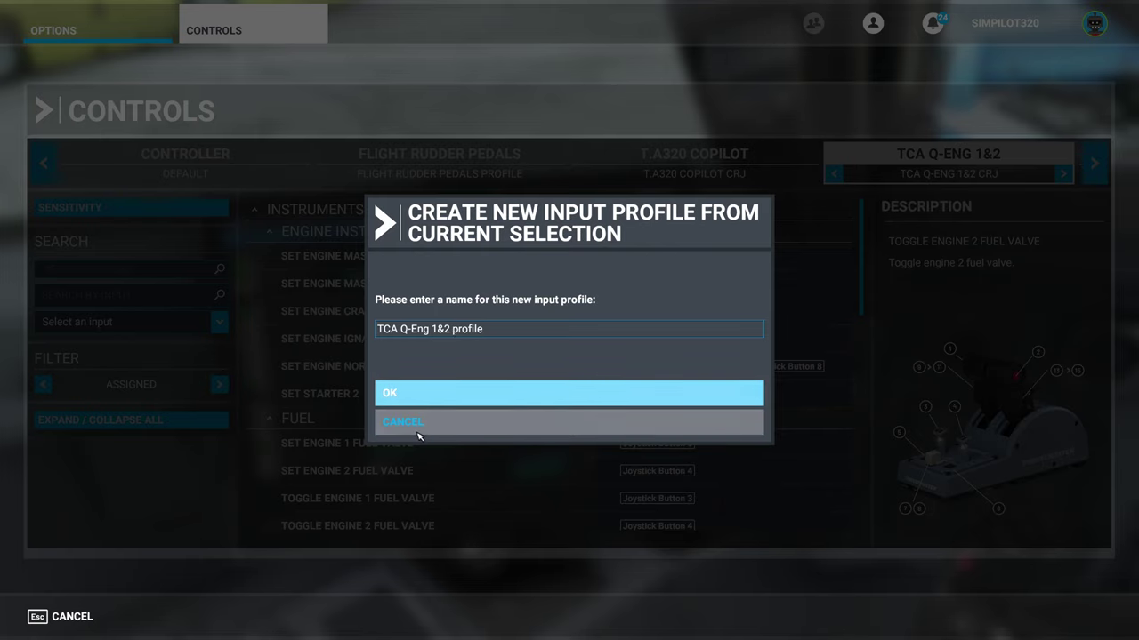
pyautogui.click(414, 424)
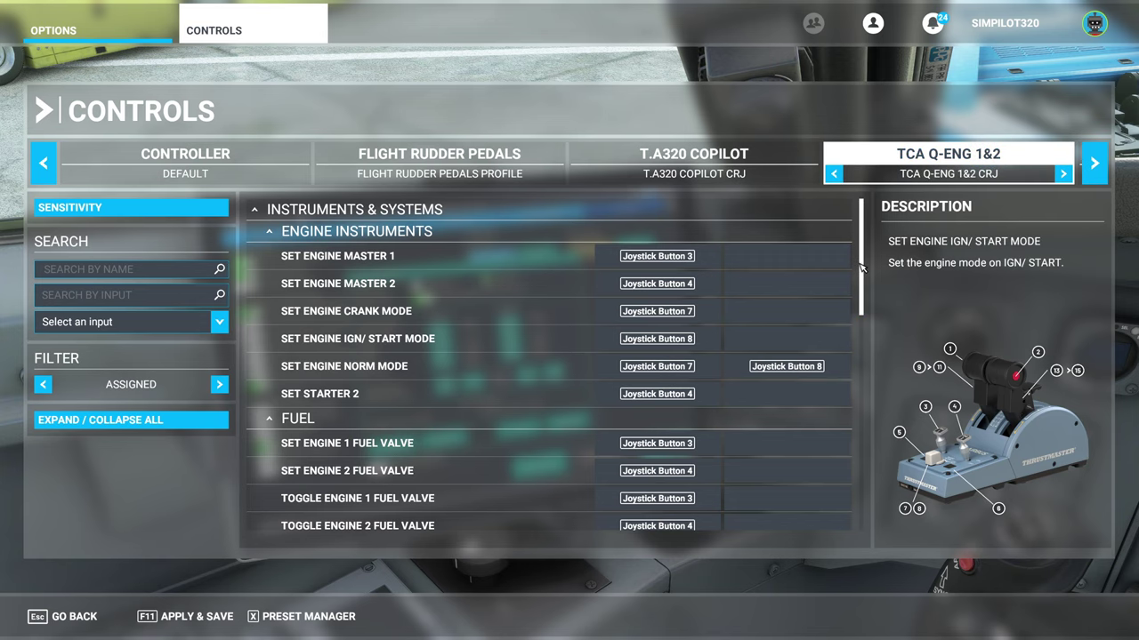
# Step: Review the CRJ profile's assigned bindings, including the throttle axes under Power Management
pyautogui.scroll(-4, 857, 333)
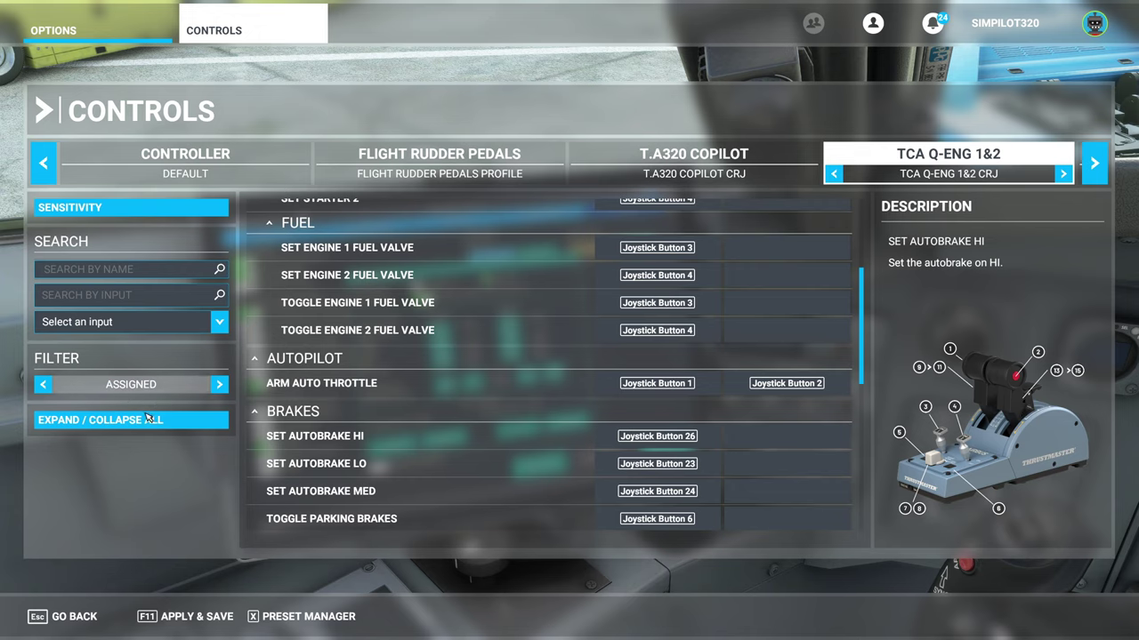
pyautogui.scroll(-3, 850, 416)
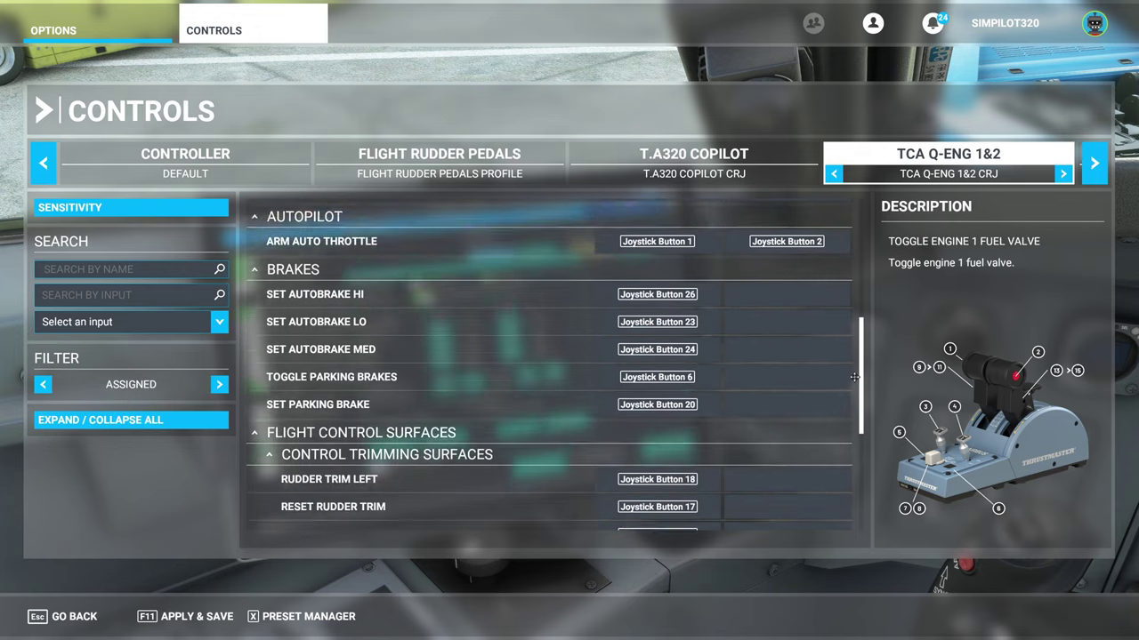
pyautogui.scroll(-3, 851, 417)
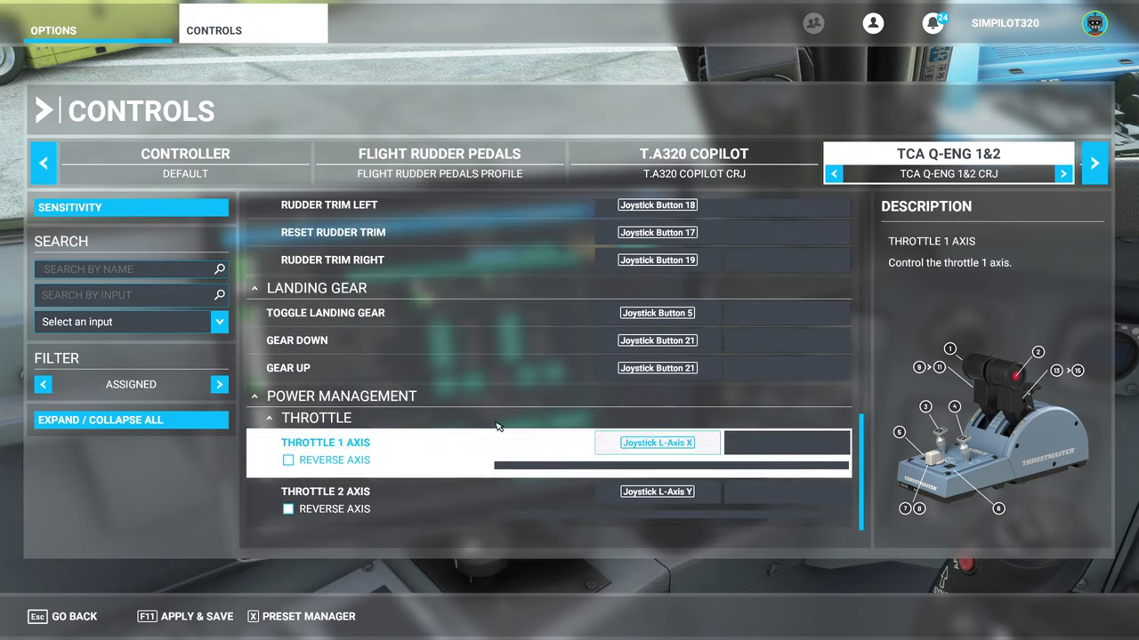
pyautogui.click(82, 422)
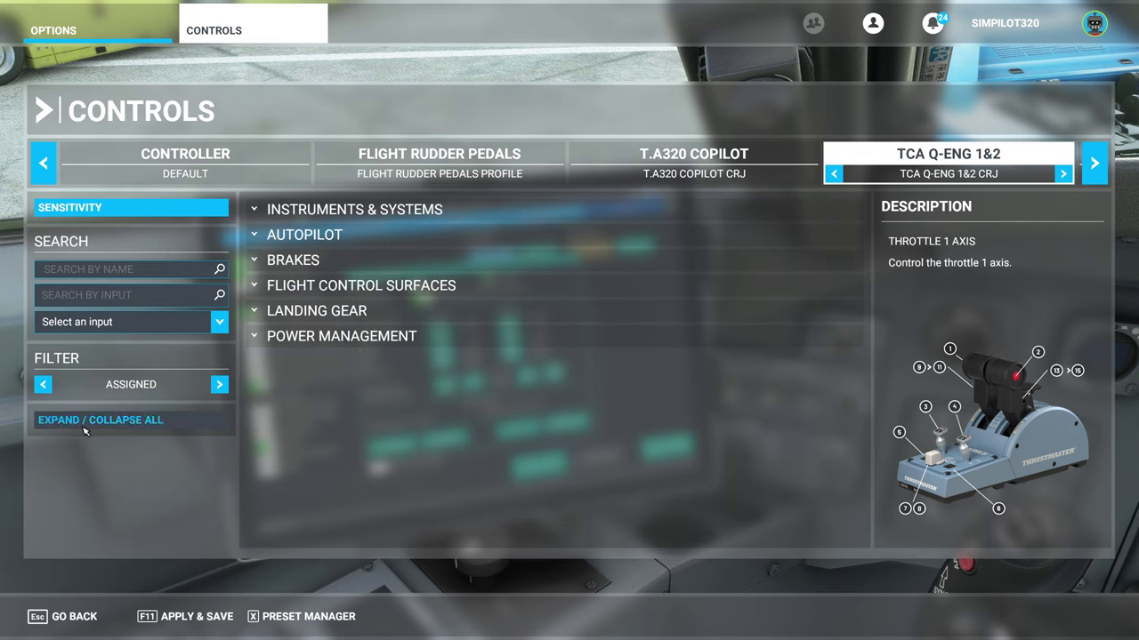
pyautogui.click(260, 338)
pyautogui.click(320, 358)
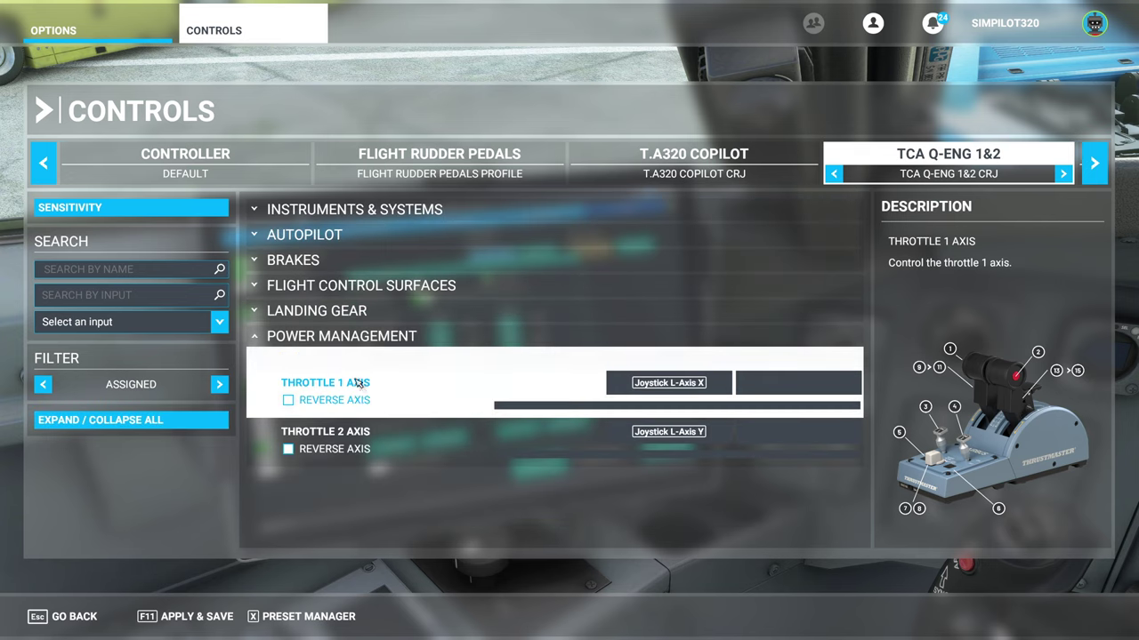
# Step: Set the binding filter to All and expand the Throttle group under Power Management
pyautogui.click(219, 384)
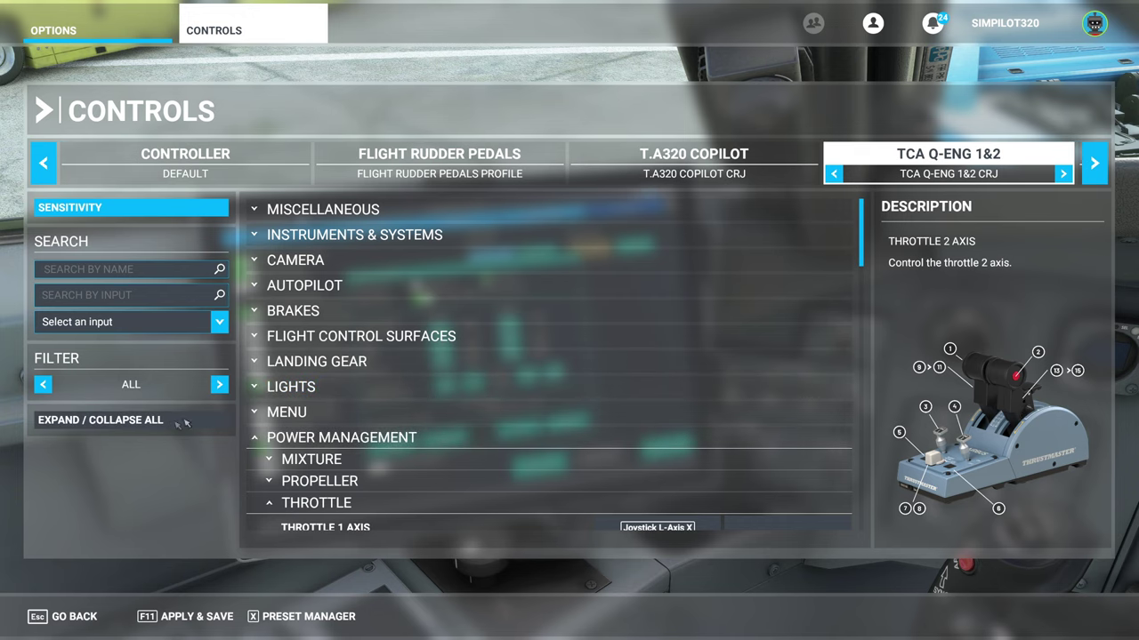
pyautogui.click(182, 423)
pyautogui.click(166, 419)
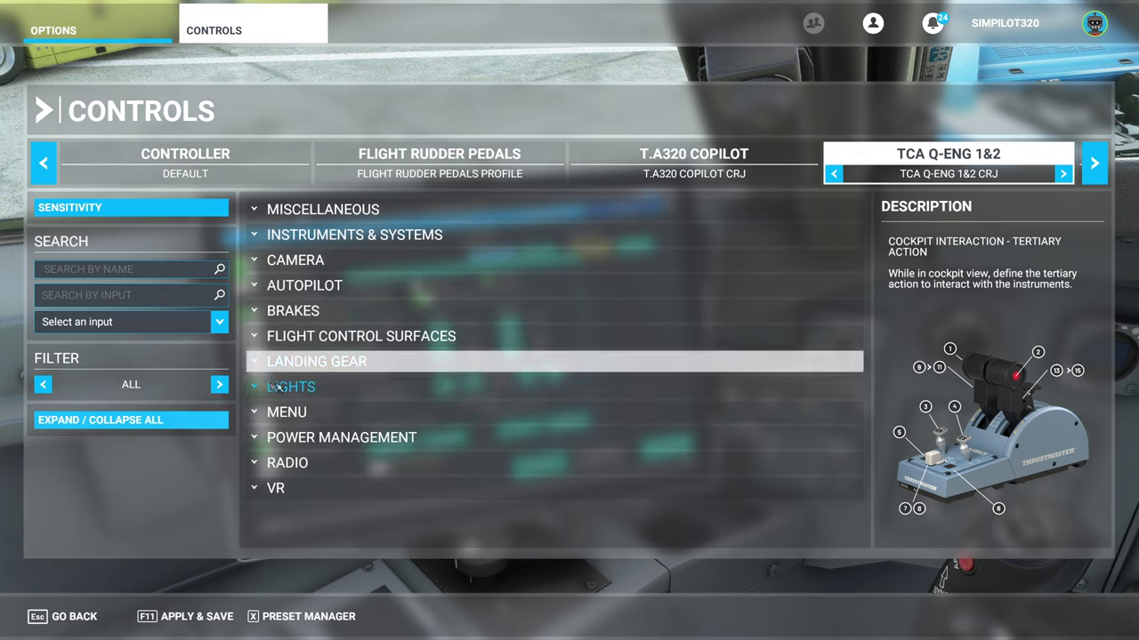
pyautogui.click(276, 437)
pyautogui.scroll(-1, 271, 436)
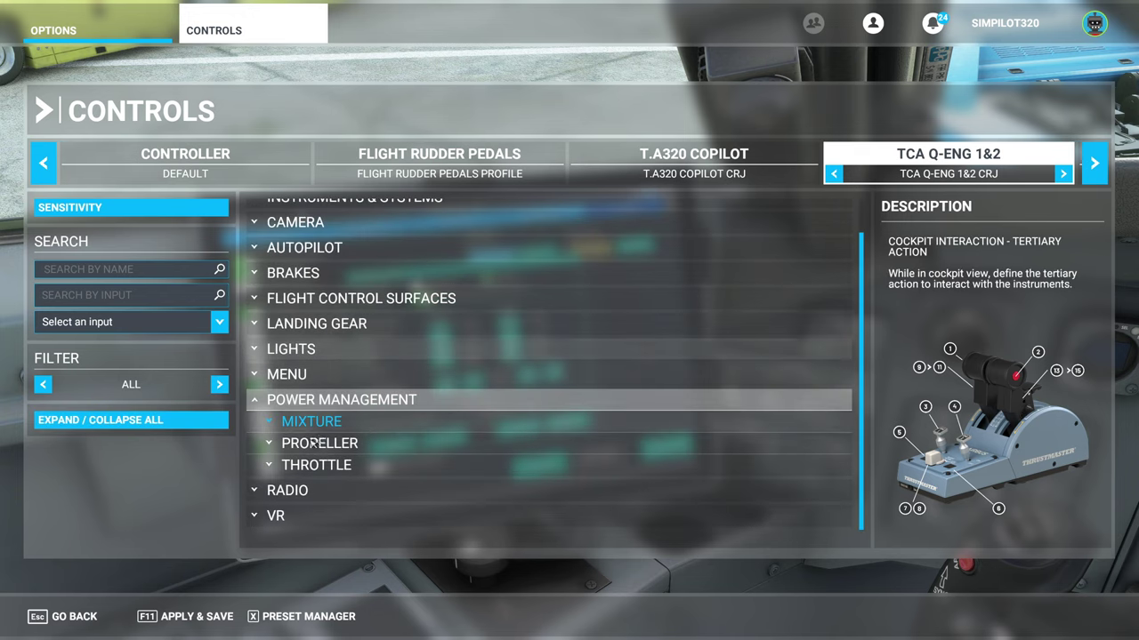
pyautogui.click(271, 467)
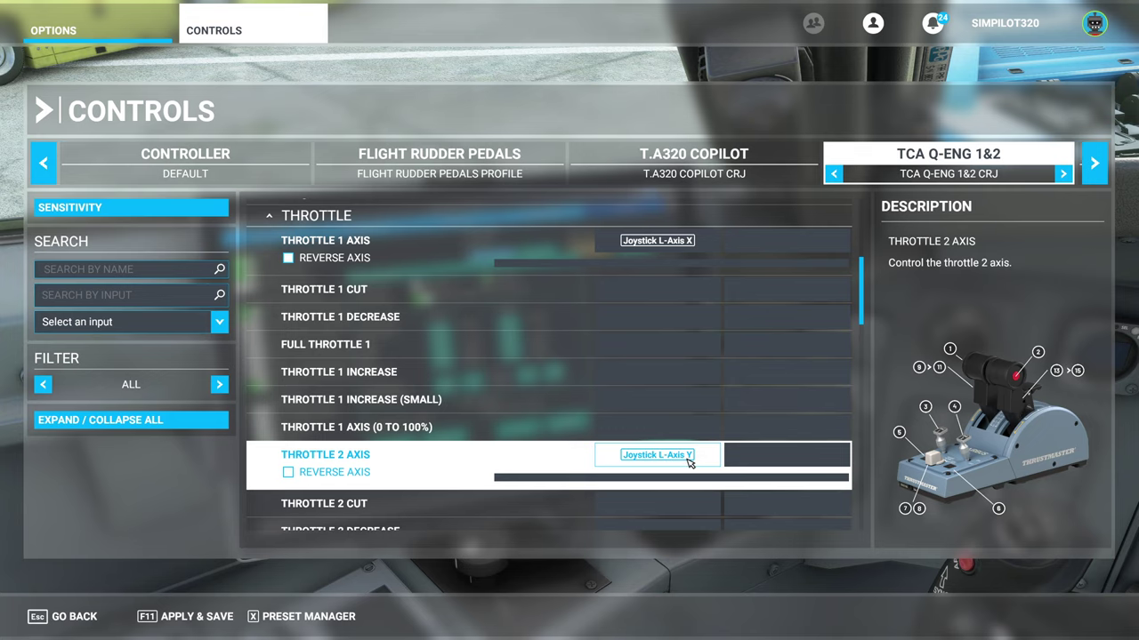
# Step: Check which input is bound to Throttle 2 Axis, leaving the binding dialog without changes
pyautogui.scroll(-3, 682, 464)
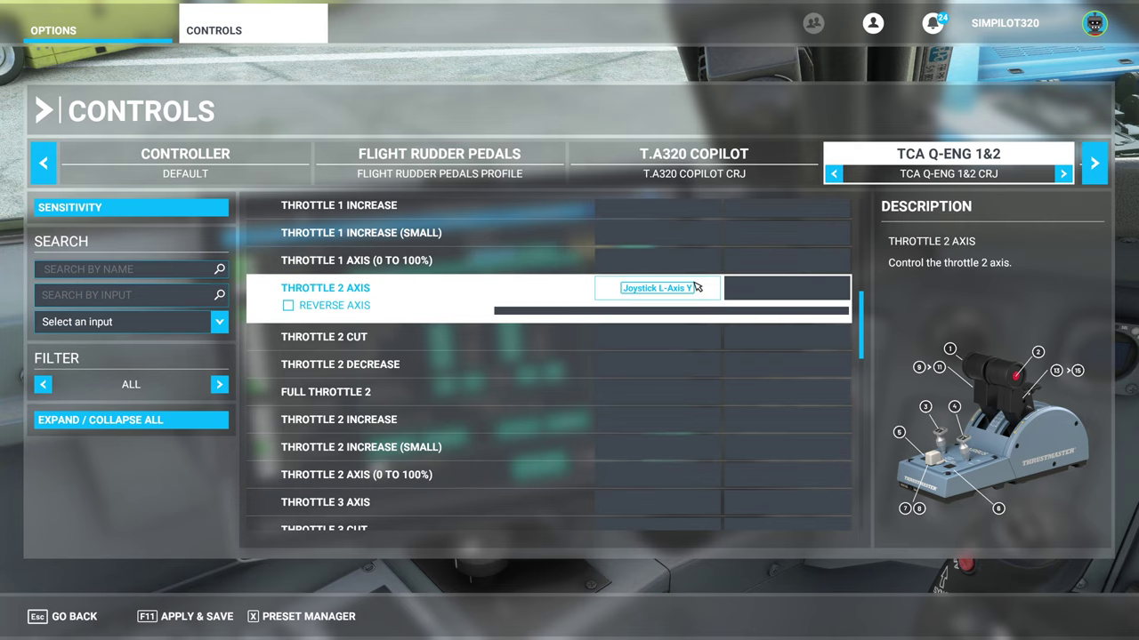
pyautogui.scroll(3, 694, 289)
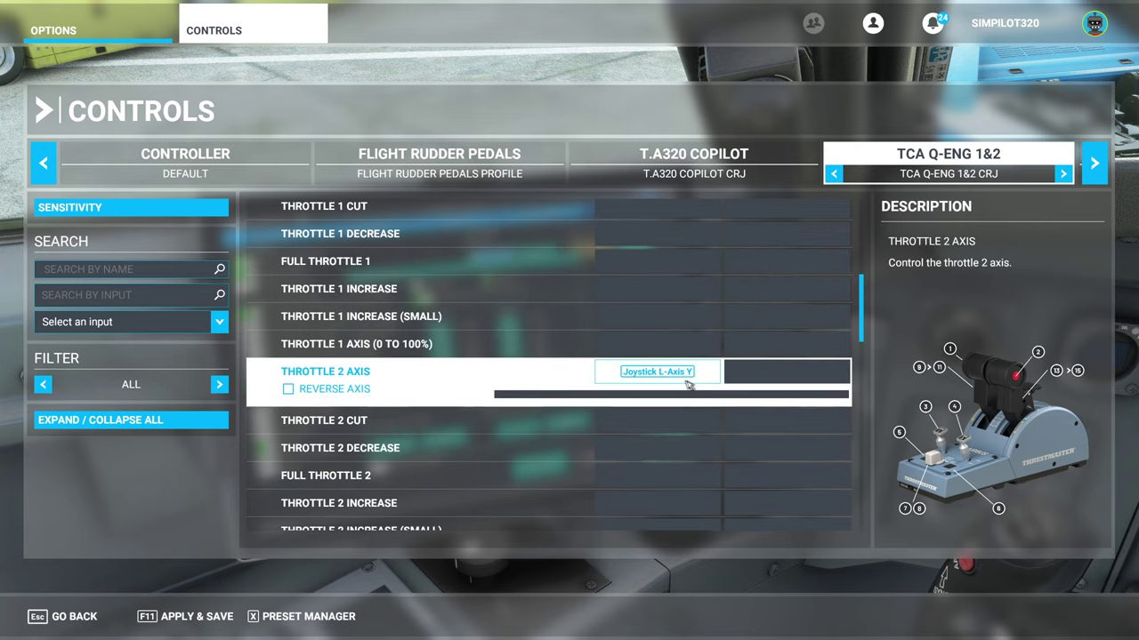
pyautogui.scroll(-3, 534, 418)
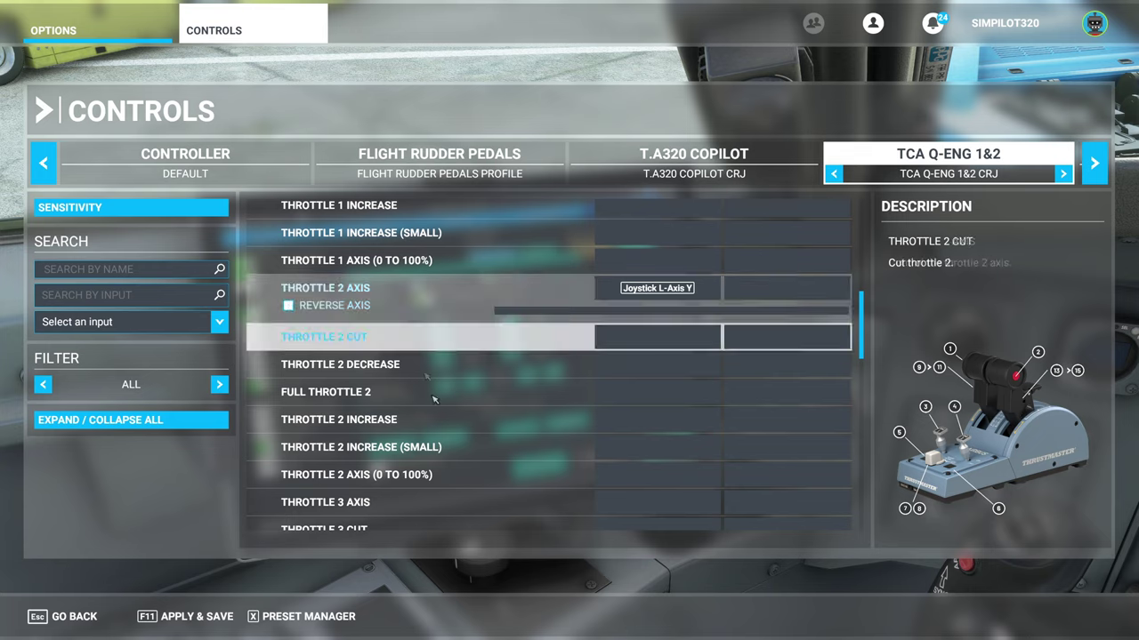
pyautogui.click(623, 297)
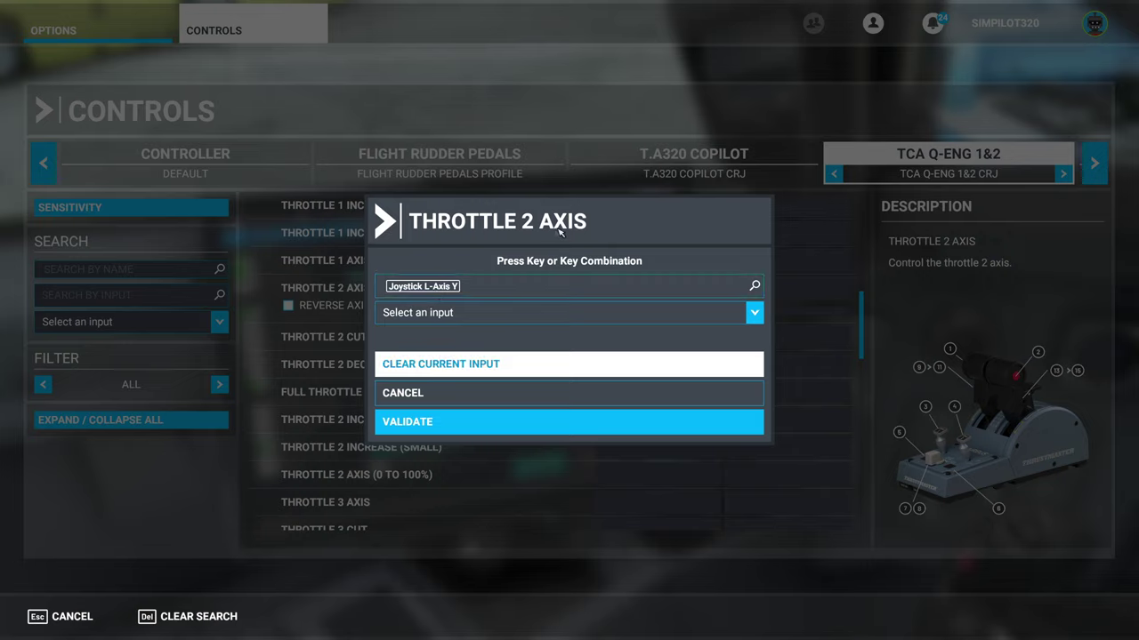
pyautogui.click(447, 400)
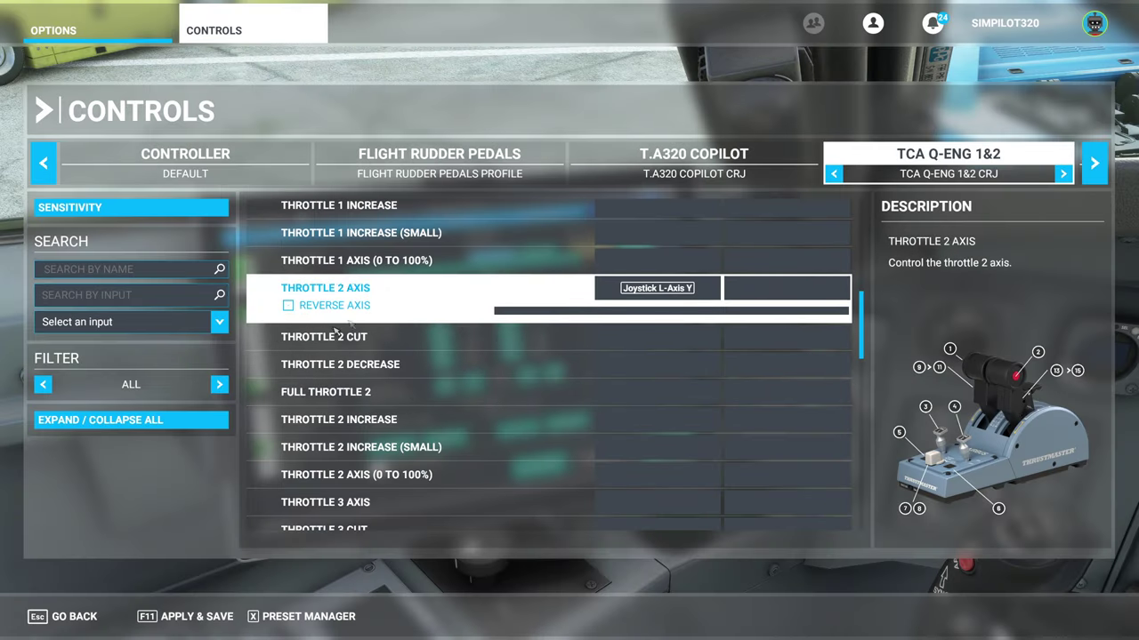
# Step: Validate Joystick L-Axis X as the Throttle 1 Axis input and save the control profile
pyautogui.scroll(5, 534, 356)
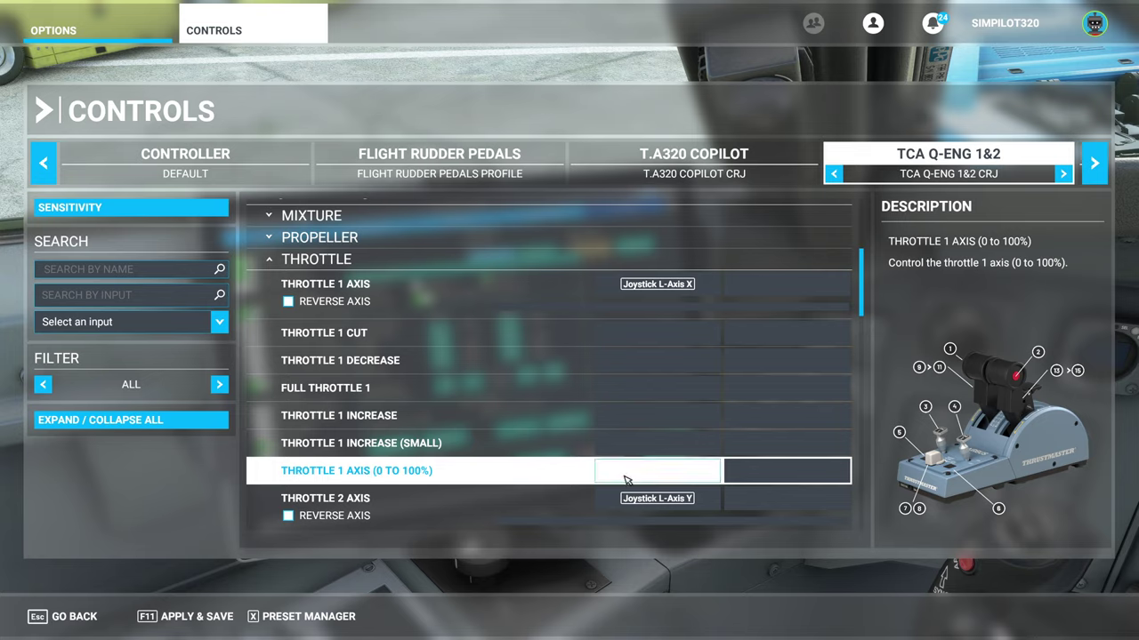
pyautogui.click(620, 288)
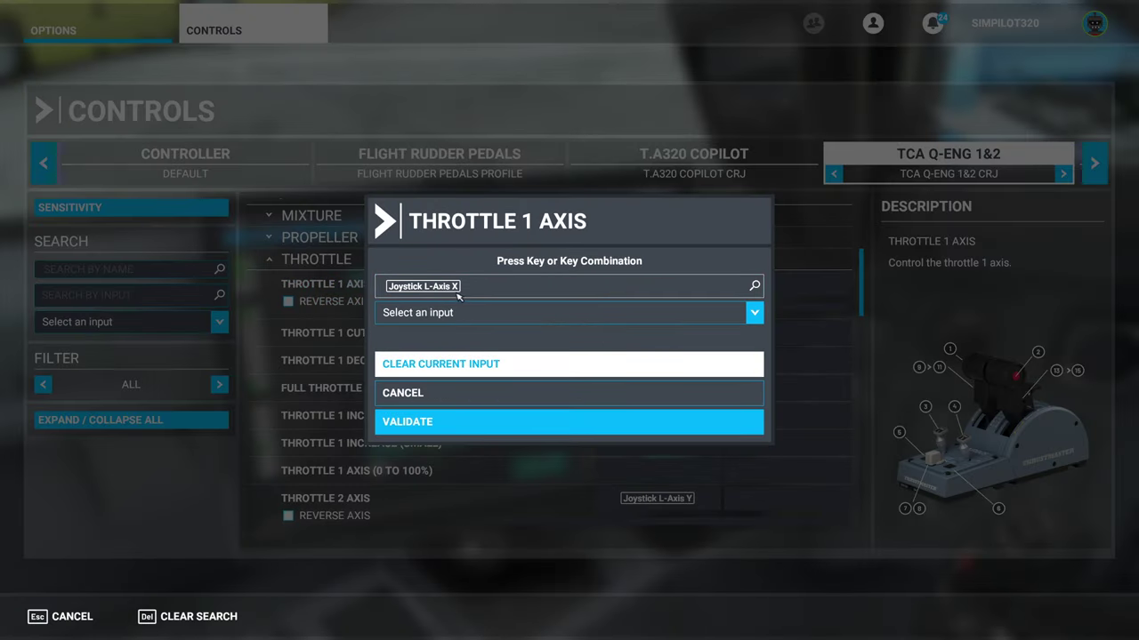
pyautogui.click(416, 424)
pyautogui.click(184, 617)
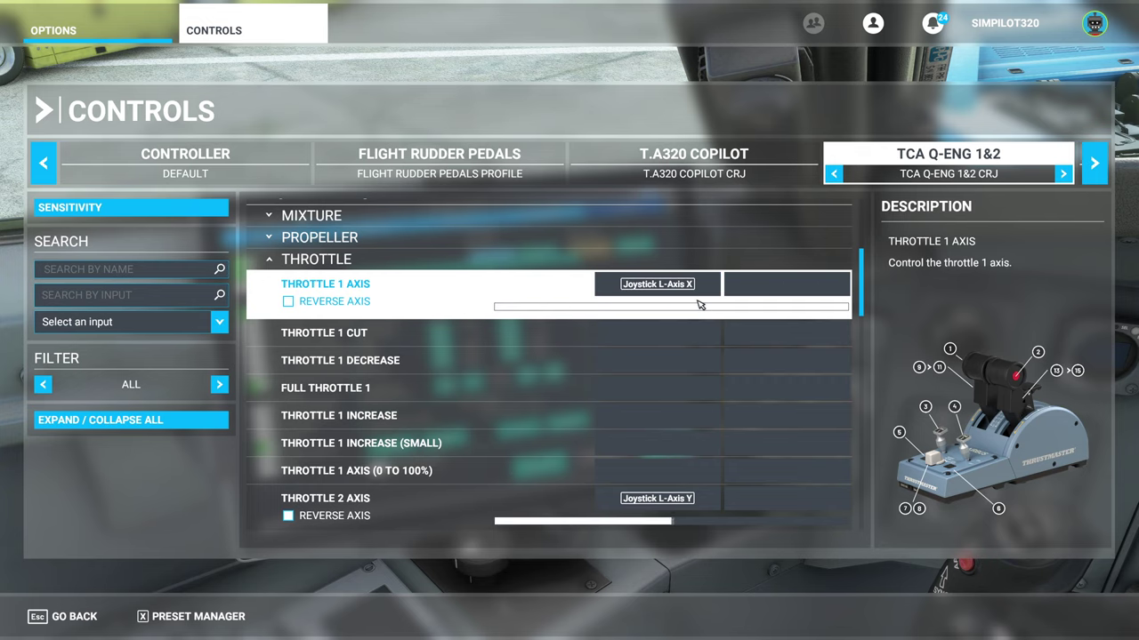
# Step: Examine the sensitivity curves and dead zones of Joystick L-Axis X and L-Axis Y
pyautogui.click(147, 213)
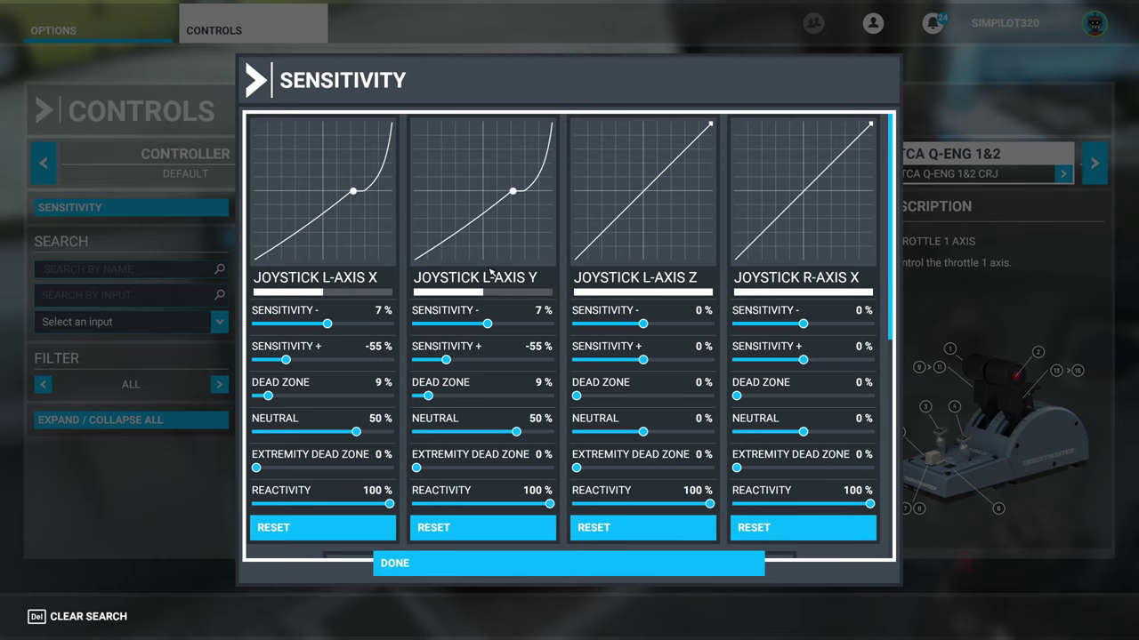
pyautogui.click(448, 563)
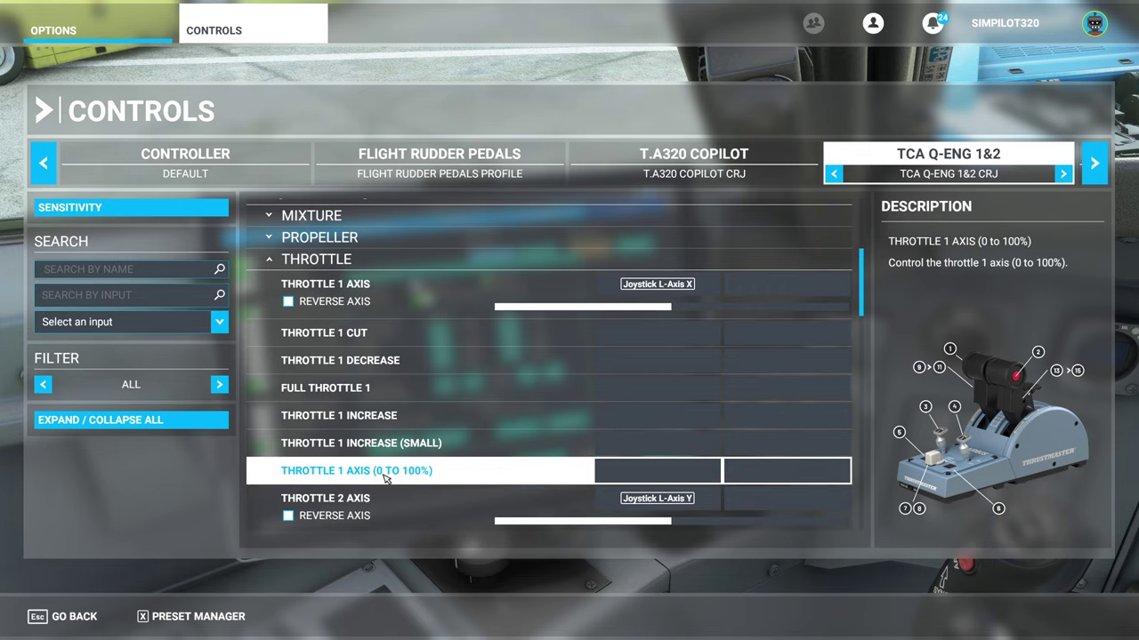
# Step: Return to the cockpit and accept the dual-axis throttle calibration on the tablet
pyautogui.click(105, 619)
pyautogui.click(111, 621)
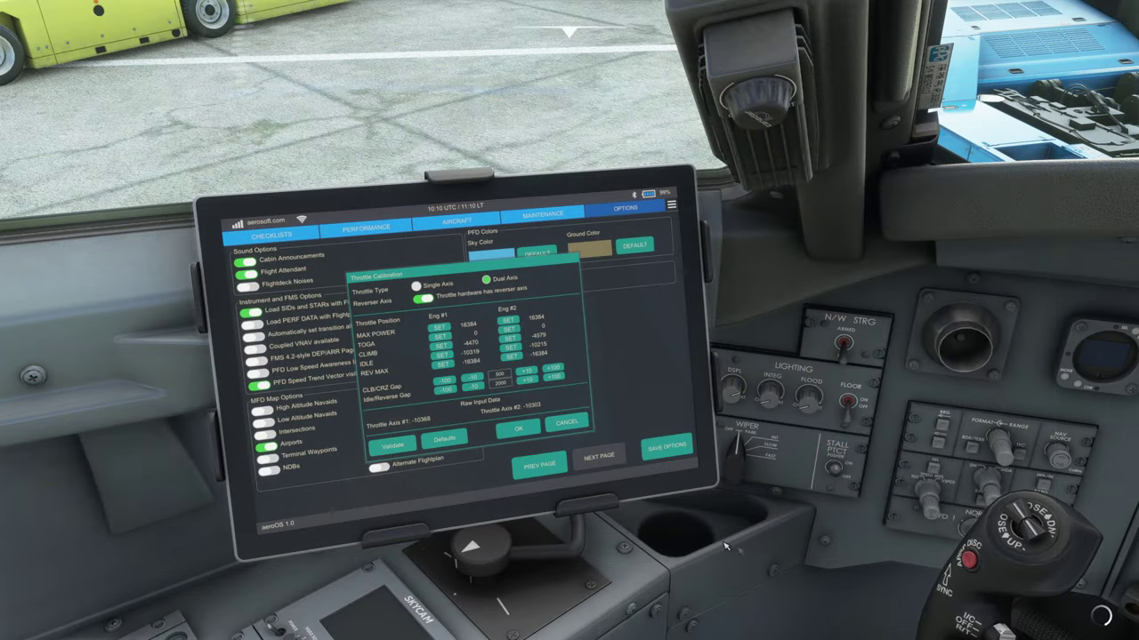
pyautogui.press('=')
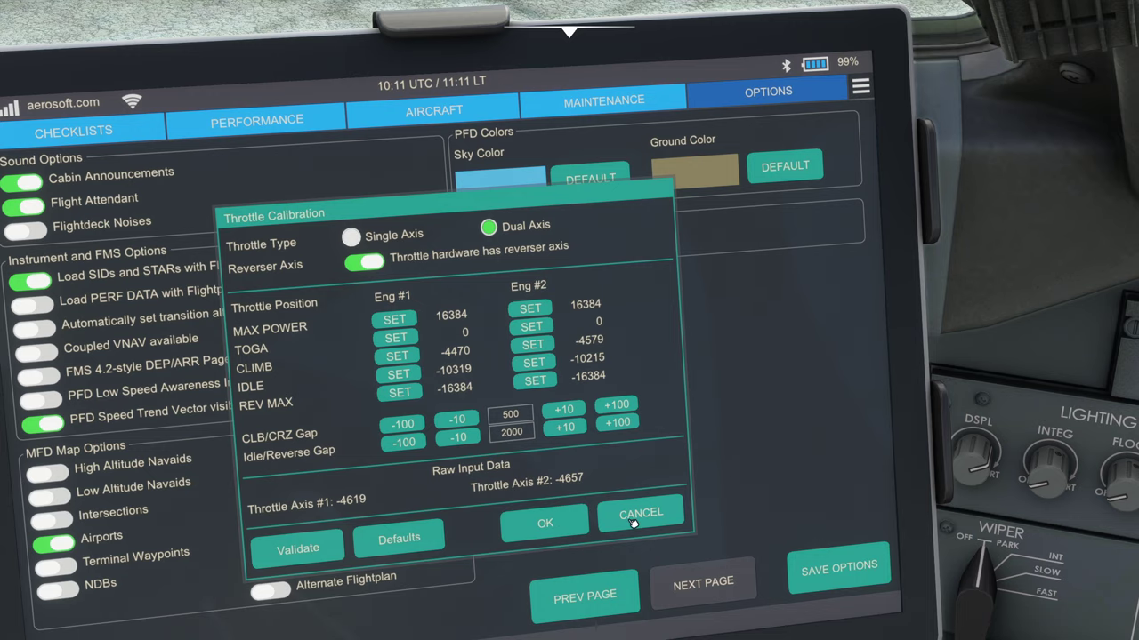
pyautogui.click(569, 530)
# Step: View the thrust levers on the center pedestal and return to the tablet's options page
pyautogui.hotkey('alt', '2')
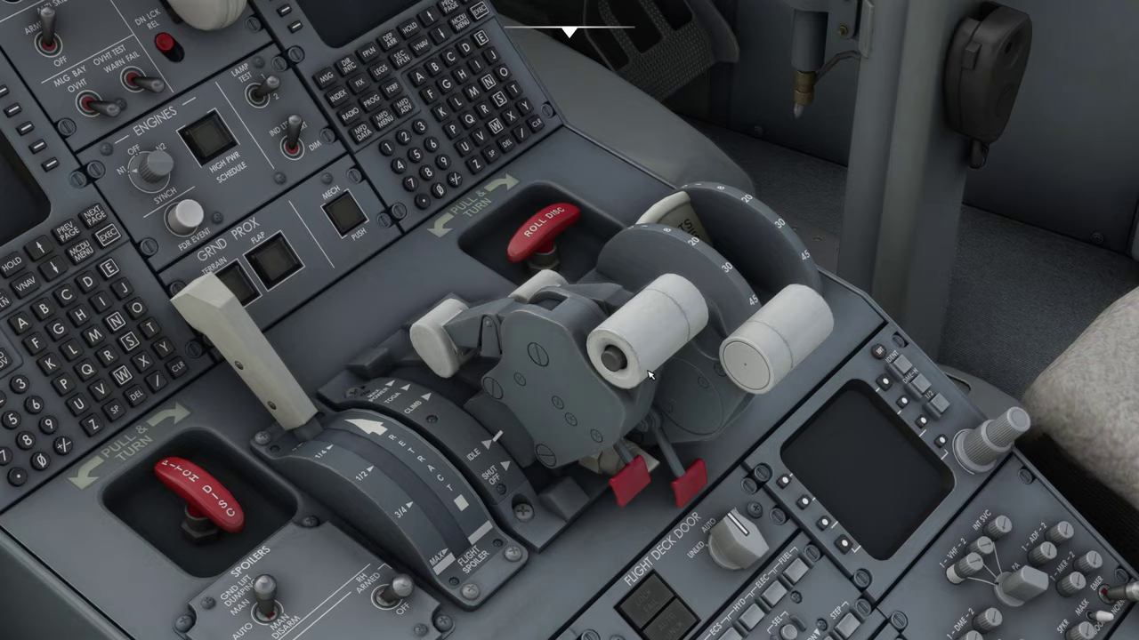
pyautogui.hotkey('ctrl', 'space')
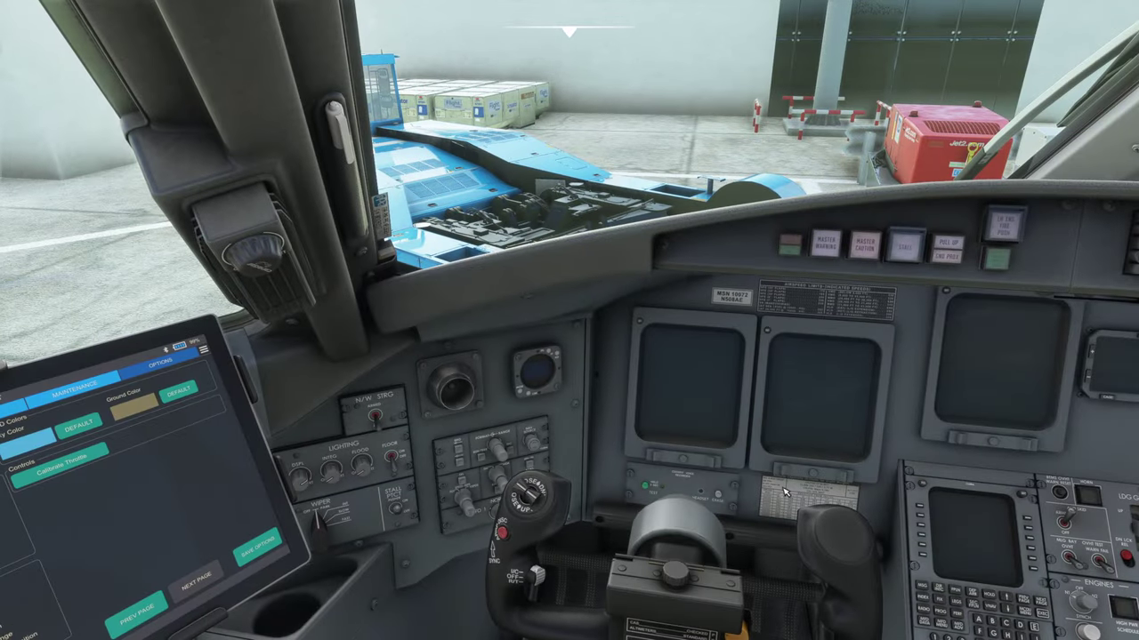
pyautogui.hotkey('alt', '1')
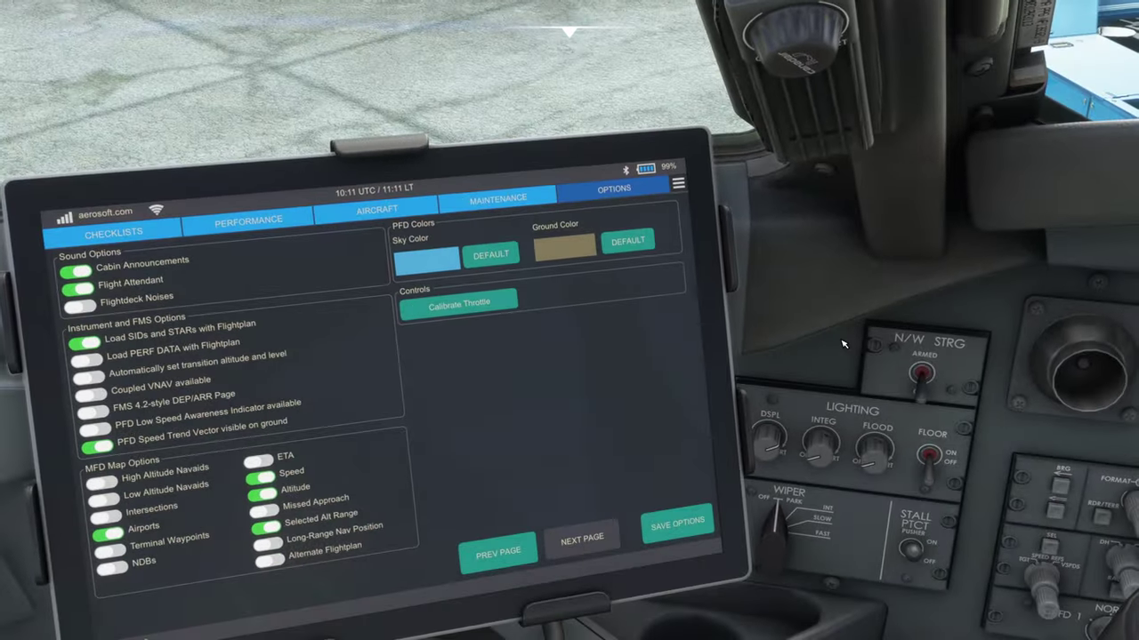